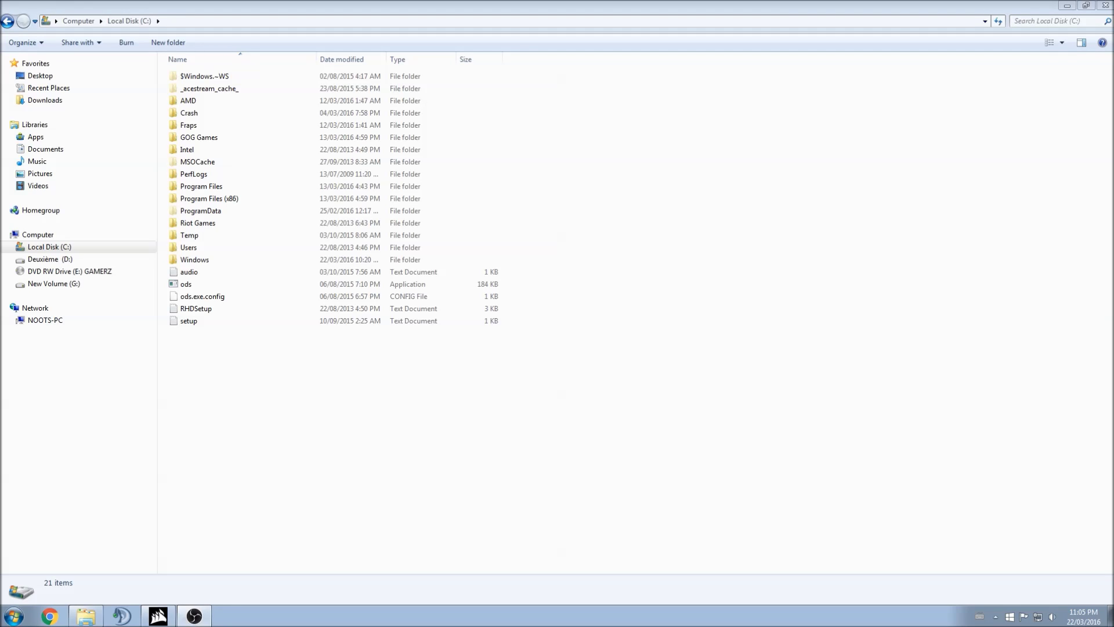
Step: Open your profile folder under Users and turn on showing hidden files, folders and drives
double_click(205, 249)
double_click(199, 90)
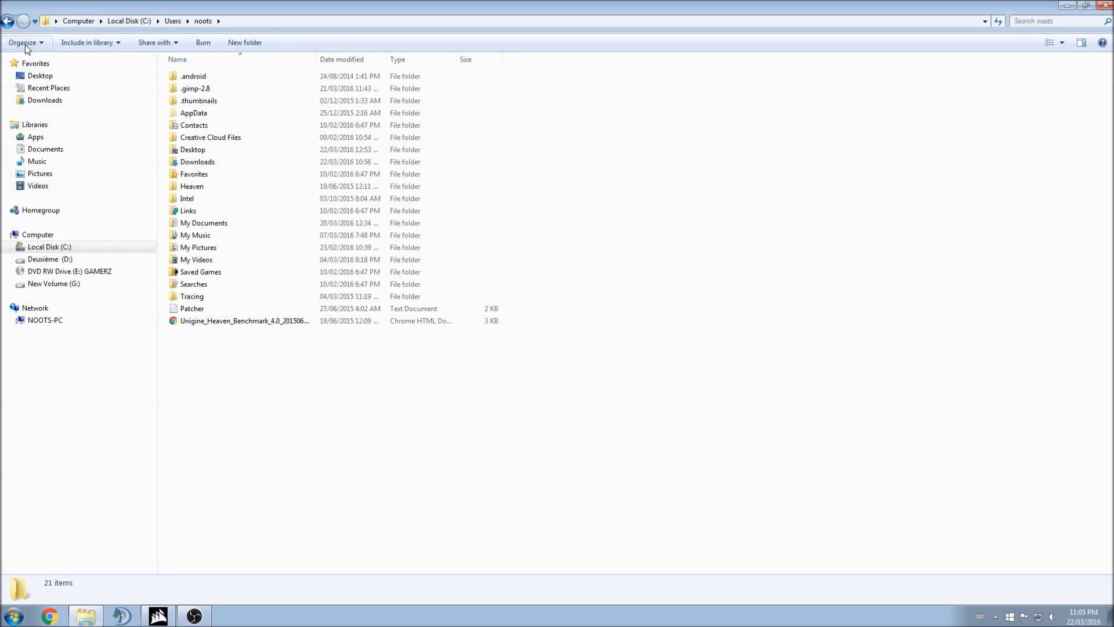
click(26, 45)
click(56, 160)
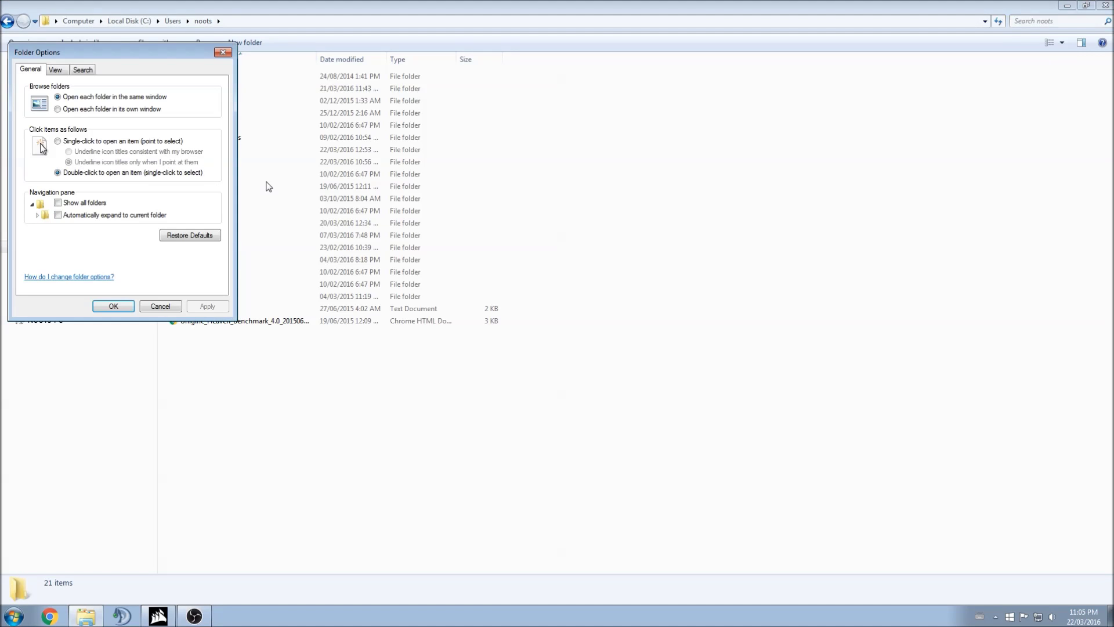
click(56, 71)
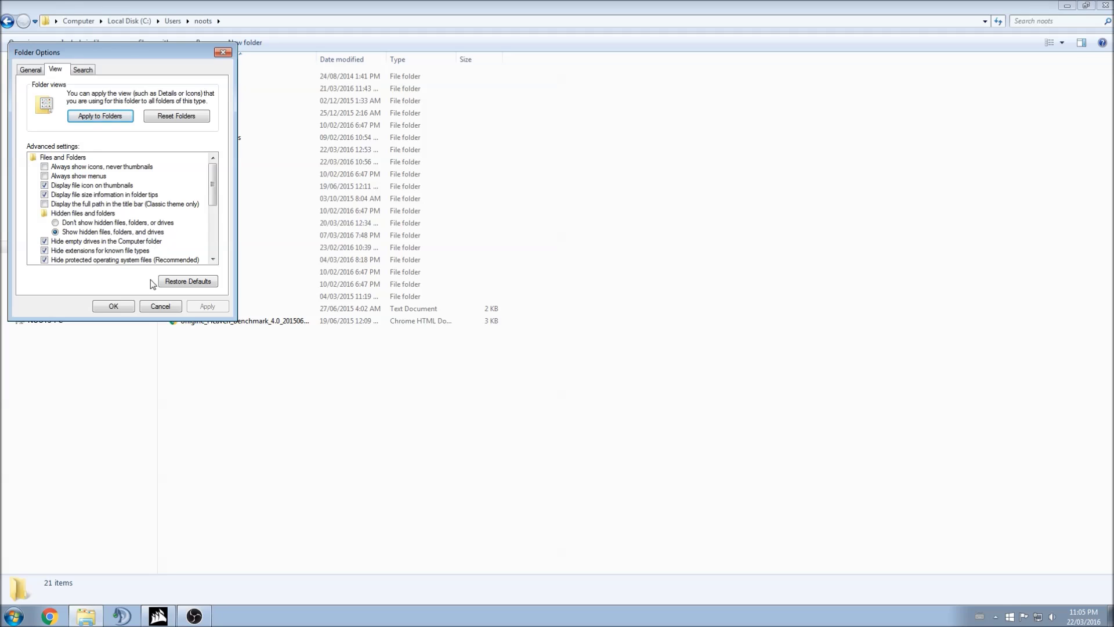
click(119, 310)
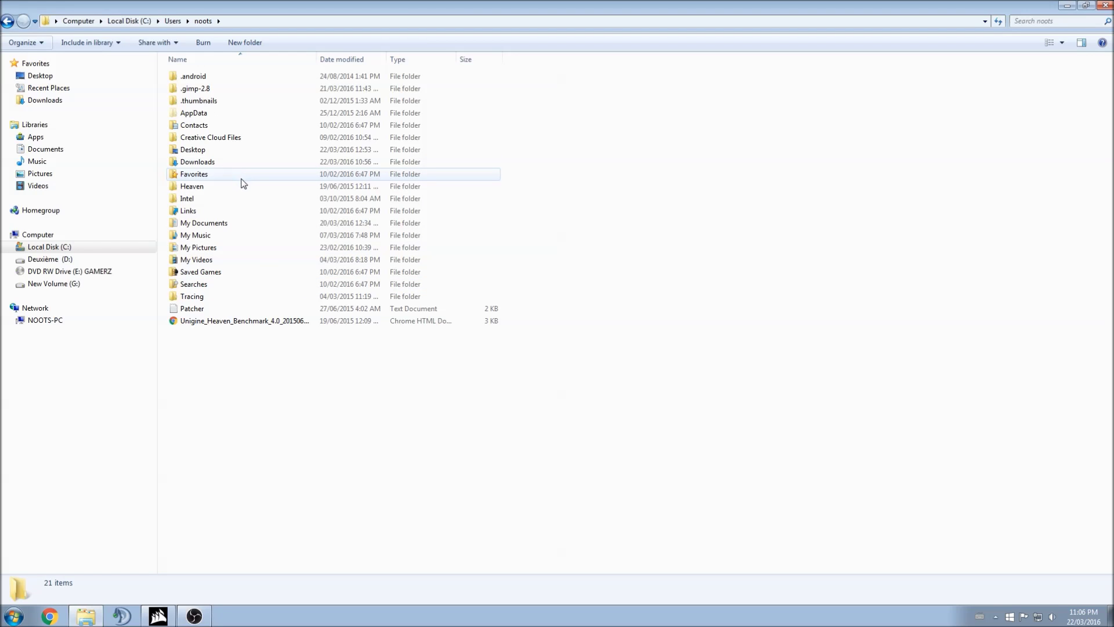
Step: Go into AppData\Local and open the oriongame folder
double_click(207, 114)
double_click(212, 78)
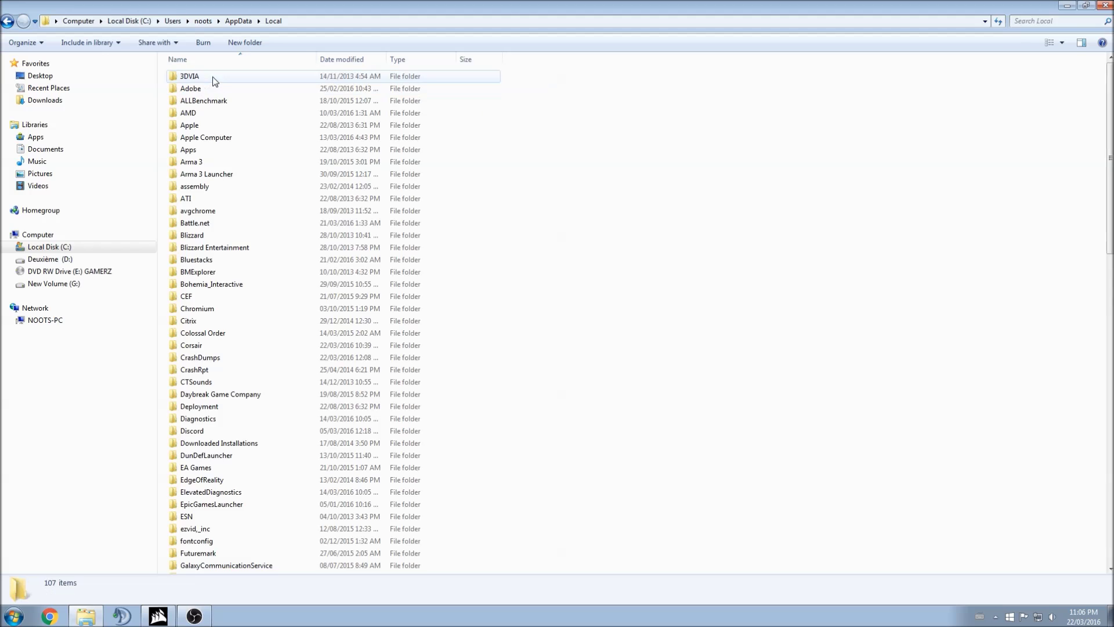
click(223, 146)
key(o)
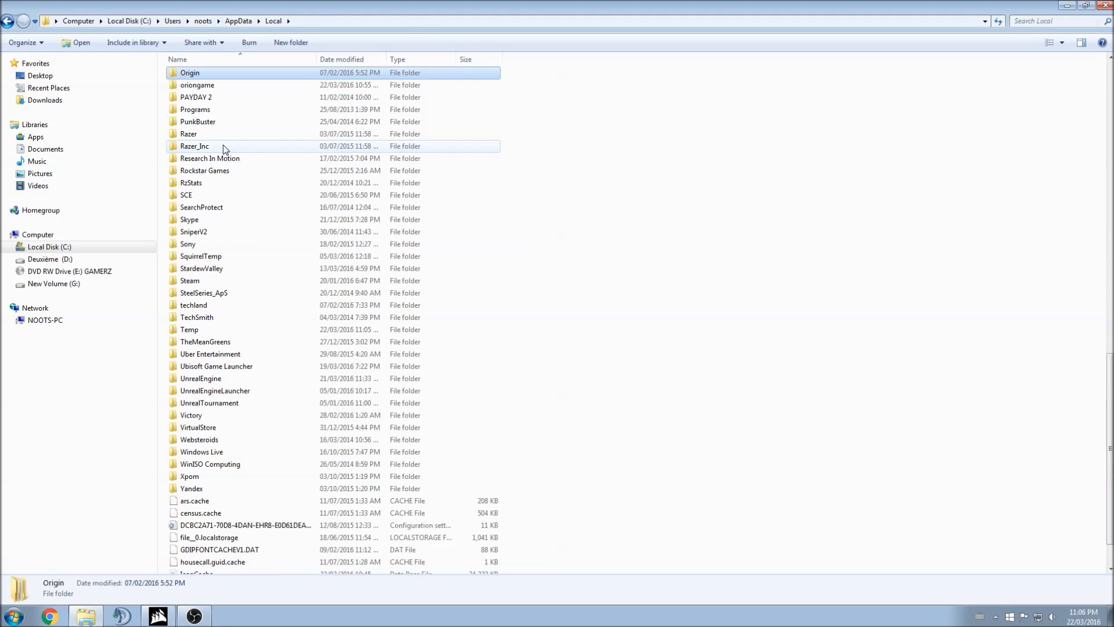
double_click(246, 85)
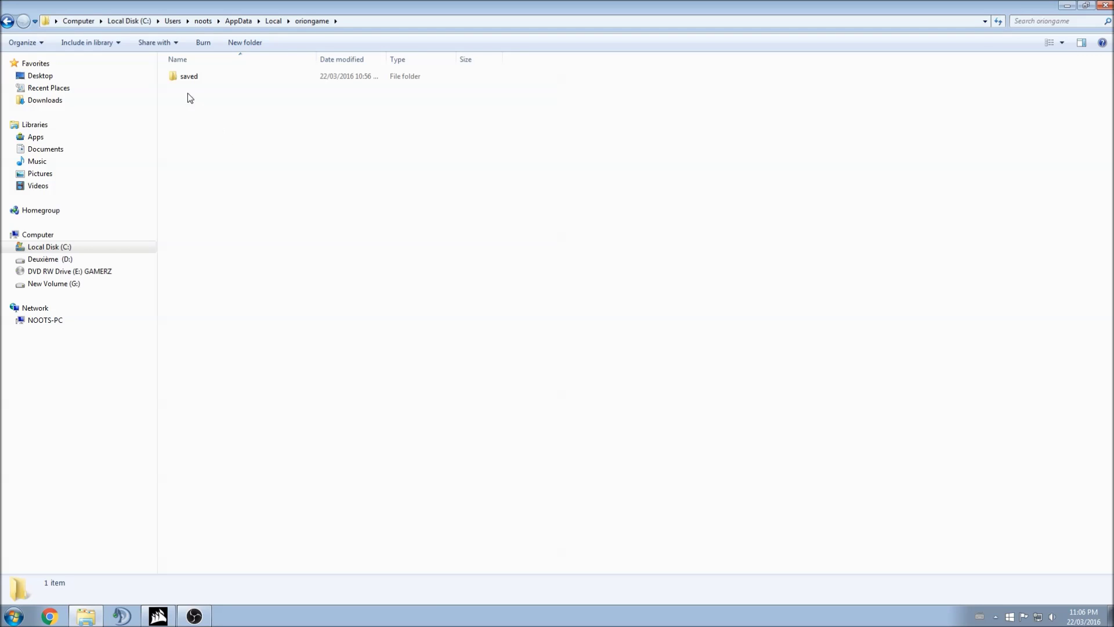
Step: Open GameUserSettings from saved\config\windowclient in Notepad
double_click(186, 75)
click(198, 79)
double_click(197, 79)
double_click(210, 76)
double_click(204, 78)
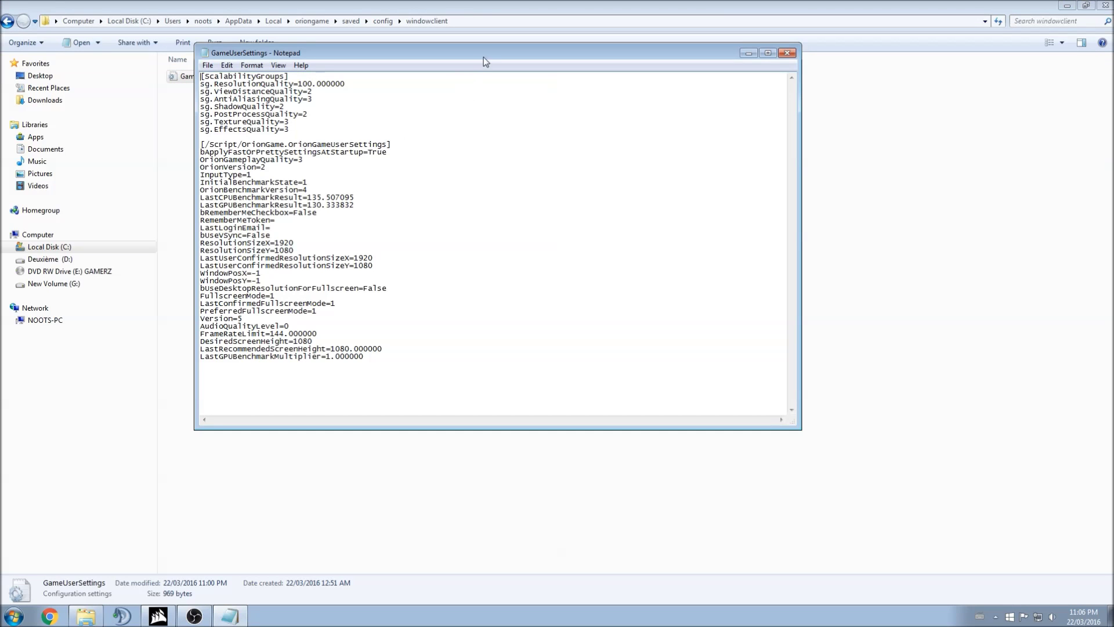
Step: Reposition Notepad and review the quality lines, including ResolutionQuality 100.000000 and ViewDistanceQuality
drag(482, 57, 463, 63)
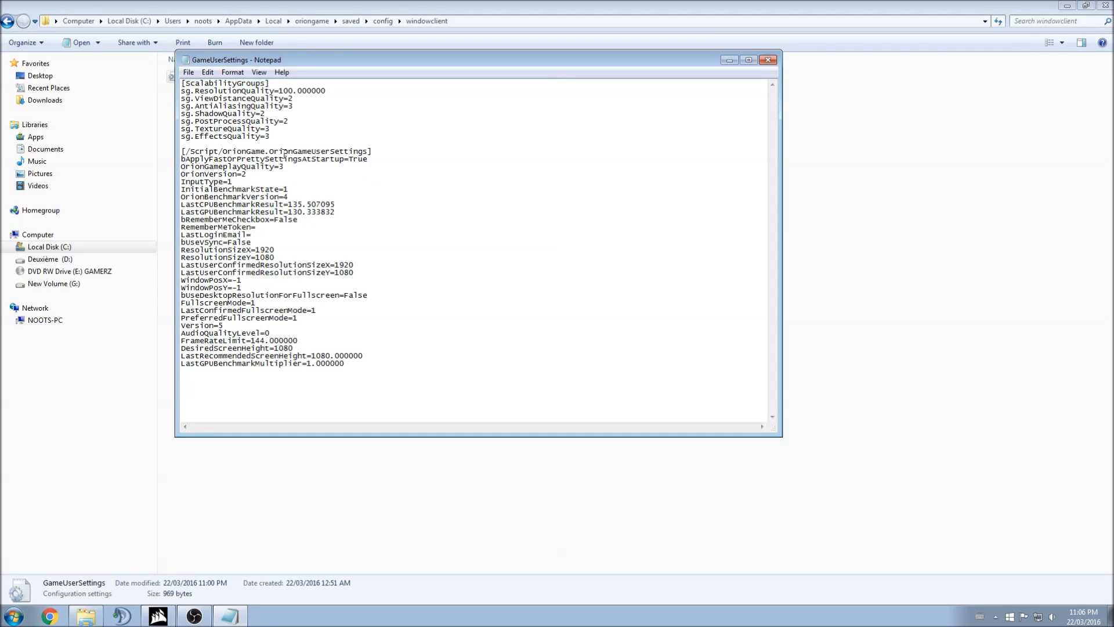
drag(303, 131, 181, 83)
click(269, 121)
drag(280, 91, 330, 91)
click(307, 116)
drag(210, 99, 267, 99)
click(278, 112)
click(297, 106)
Step: Change sg.ShadowQuality from 2 to 0
mouse_move(190, 113)
mouse_down()
mouse_move(257, 113)
mouse_move(186, 114)
mouse_up()
click(267, 114)
click(278, 116)
click(236, 116)
Step: Delete the sg.EffectsQuality value of 3, trying 2 and 1 before leaving it empty
drag(199, 137, 260, 140)
click(260, 139)
key(BackSpace)
text(2)
key(BackSpace)
text(1)
key(BackSpace)
click(337, 188)
drag(181, 356, 308, 357)
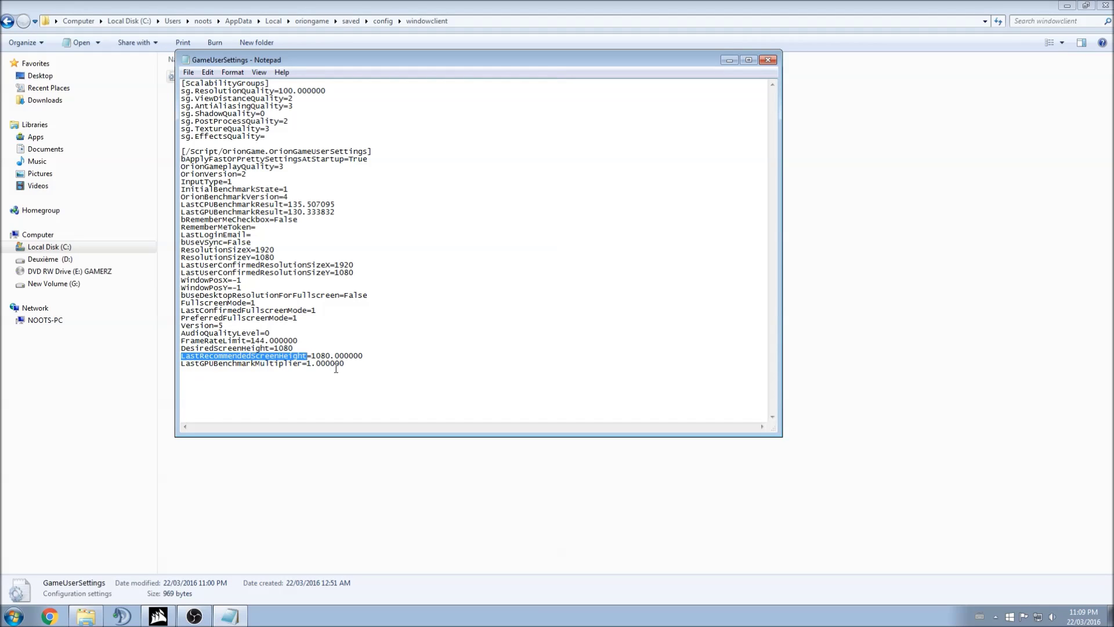
click(325, 356)
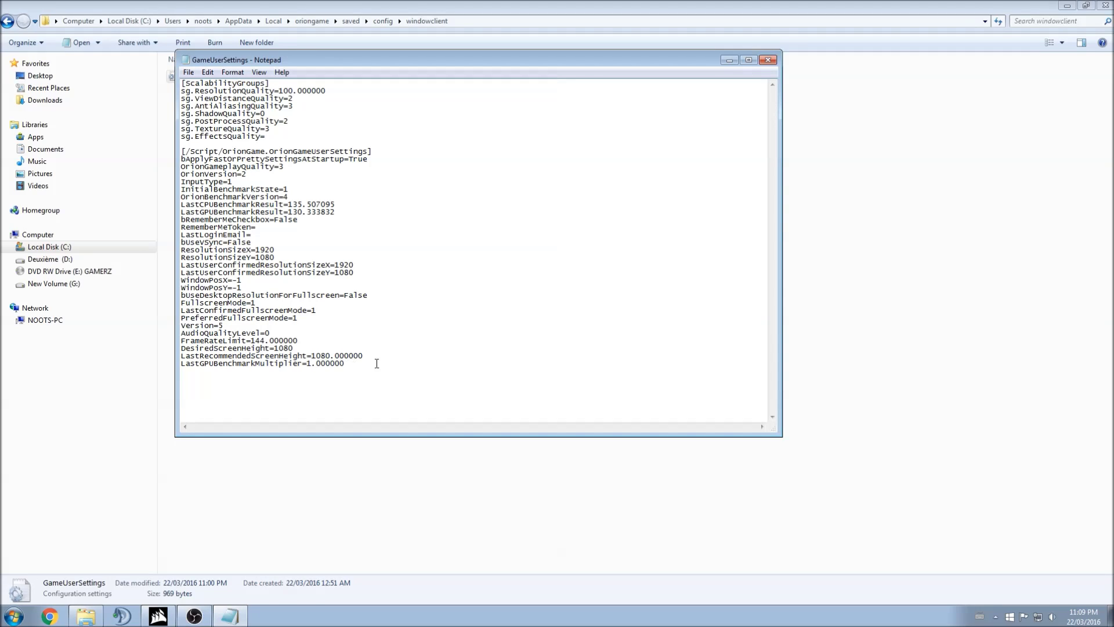
drag(312, 356, 334, 355)
drag(198, 250, 274, 257)
drag(182, 265, 344, 265)
drag(186, 341, 299, 341)
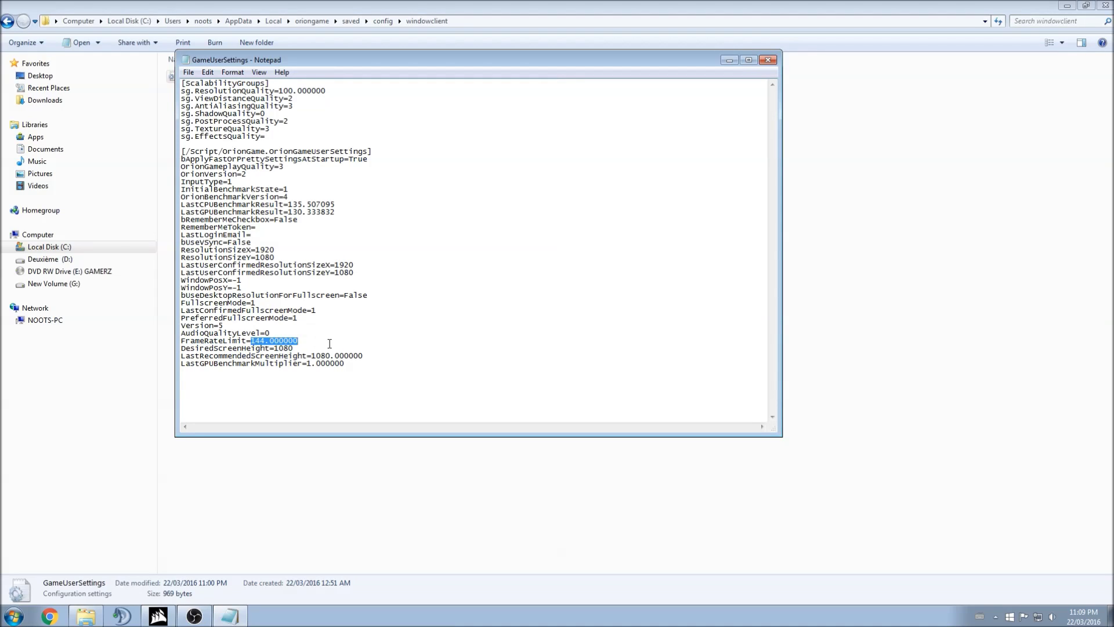